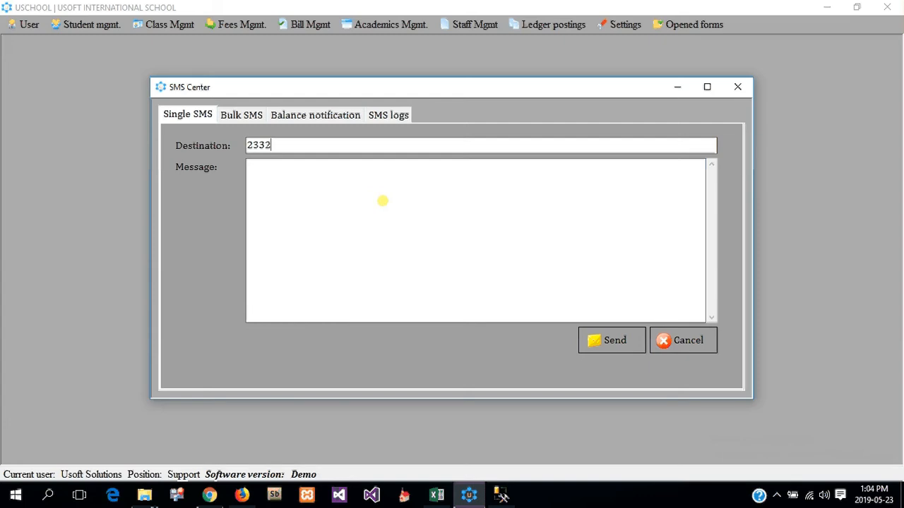
# Step: Finish the destination phone number and write 'Thank you for using the most effective school management system in Ghana.'
pyautogui.write('28')
pyautogui.click(343, 208)
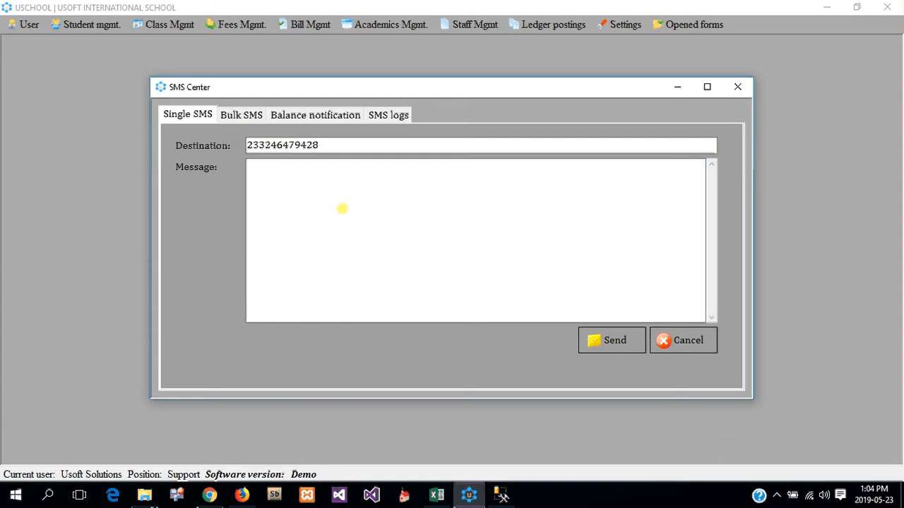
pyautogui.write('Thank you f')
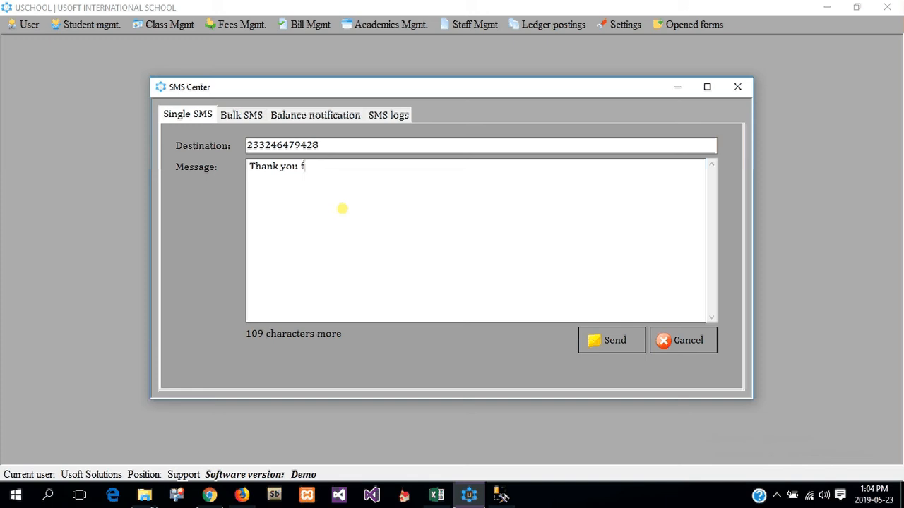
pyautogui.write('or using the')
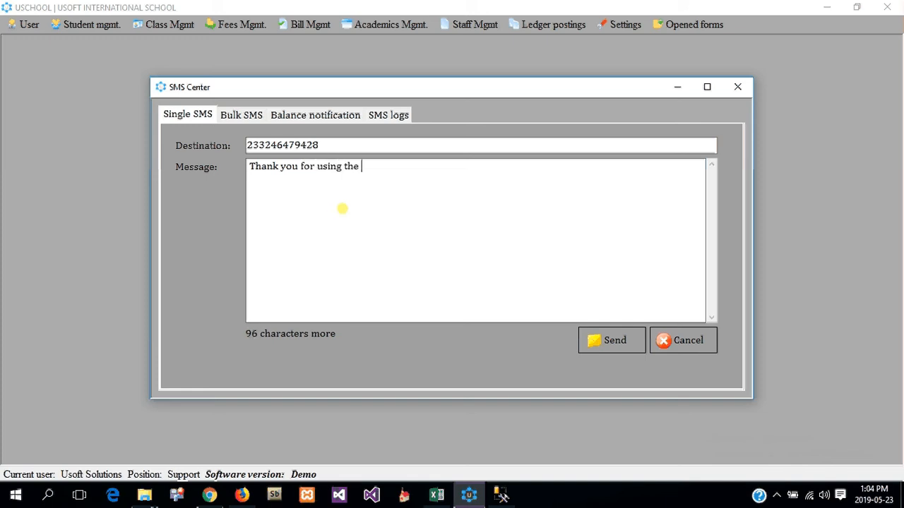
pyautogui.write(' most effective school management system in Ghana')
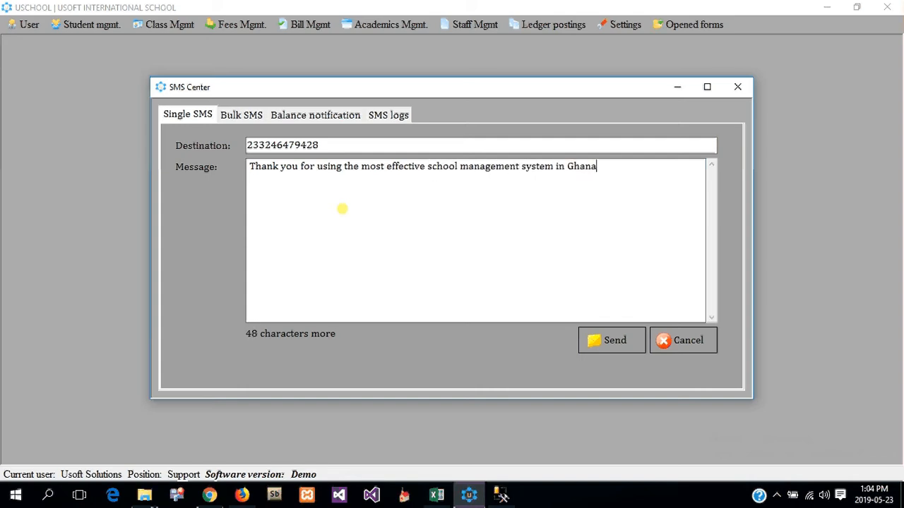
pyautogui.write('.')
pyautogui.click(233, 116)
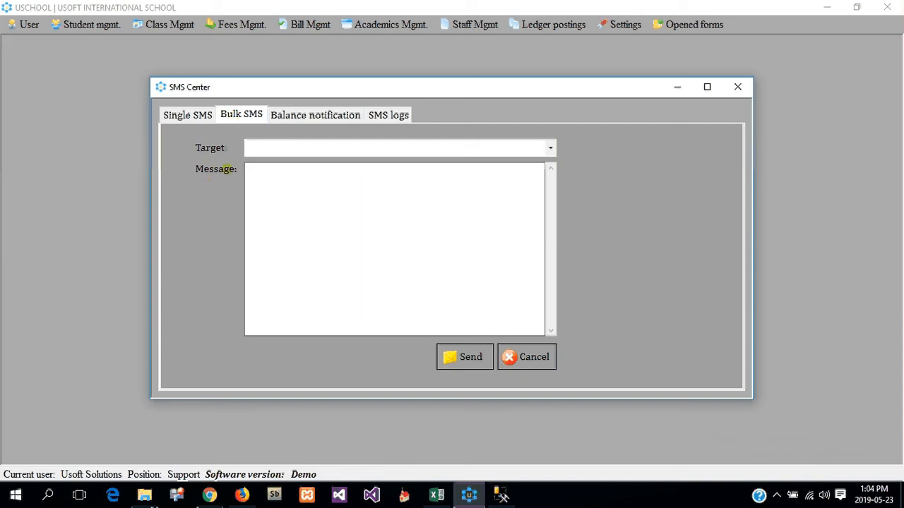
# Step: Choose All parents as the Bulk SMS target in the Target list
pyautogui.click(369, 148)
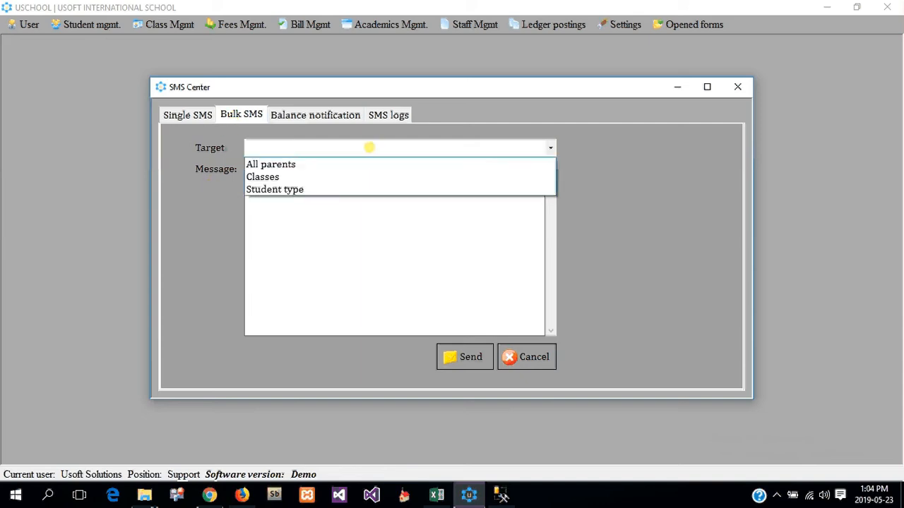
pyautogui.click(369, 163)
pyautogui.click(344, 187)
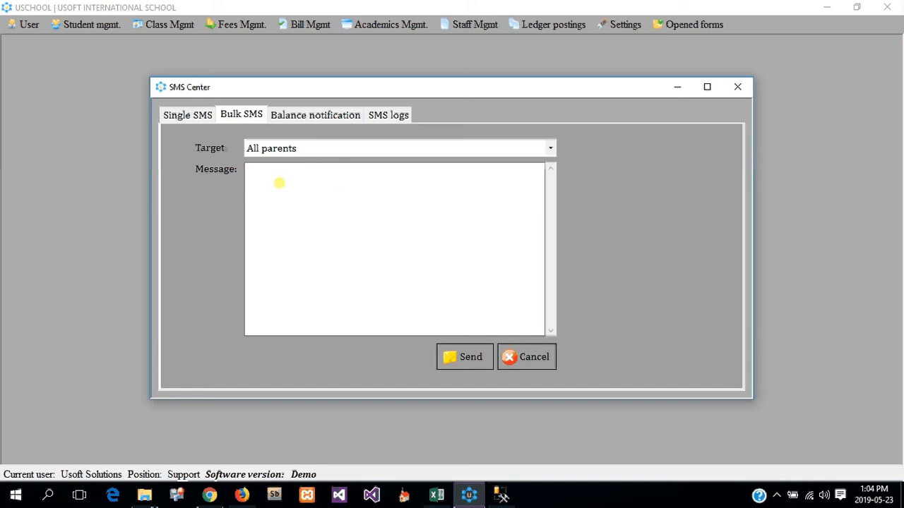
pyautogui.click(311, 147)
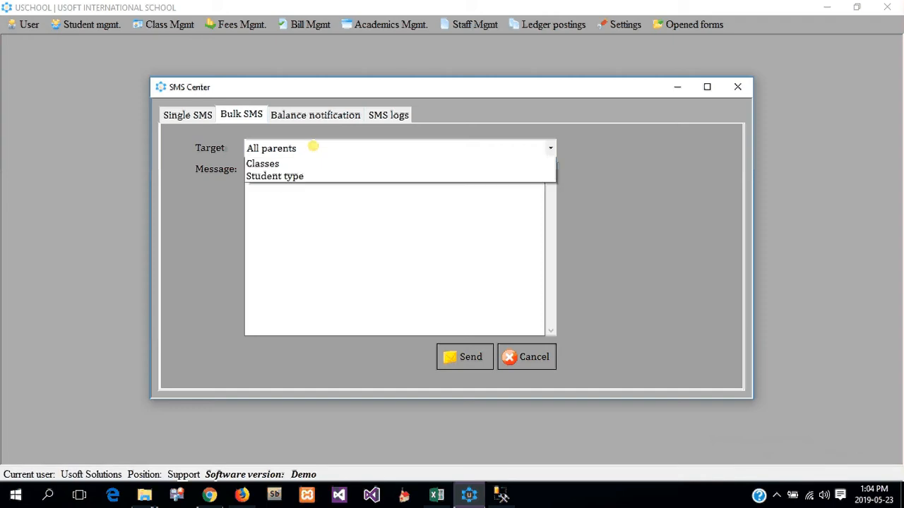
# Step: Target Nursery 1, Nursery 2, KG 1, KG 2A, Class 1 and Class 2, then change the target to Student type
pyautogui.click(300, 176)
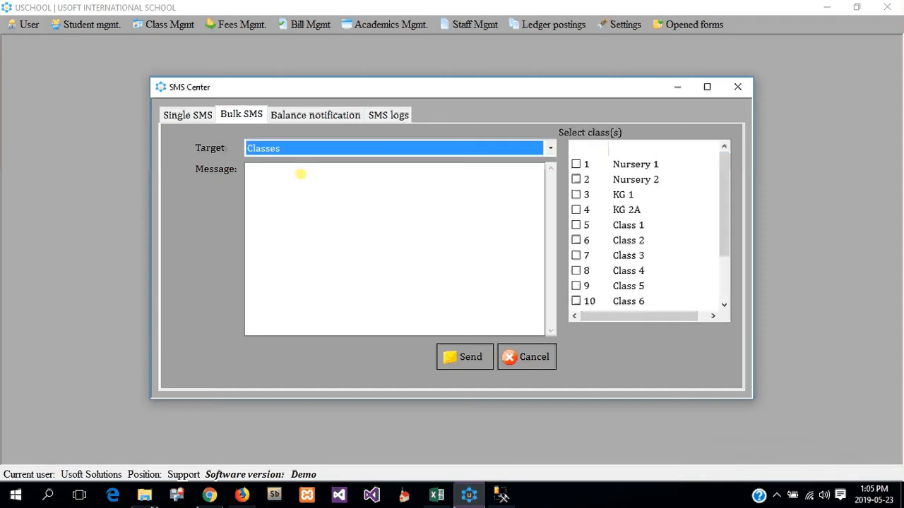
pyautogui.moveTo(725, 174)
pyautogui.mouseDown()
pyautogui.moveTo(718, 281)
pyautogui.moveTo(716, 171)
pyautogui.mouseUp()
pyautogui.click(577, 194)
pyautogui.click(576, 179)
pyautogui.click(577, 164)
pyautogui.click(576, 210)
pyautogui.click(576, 225)
pyautogui.click(576, 240)
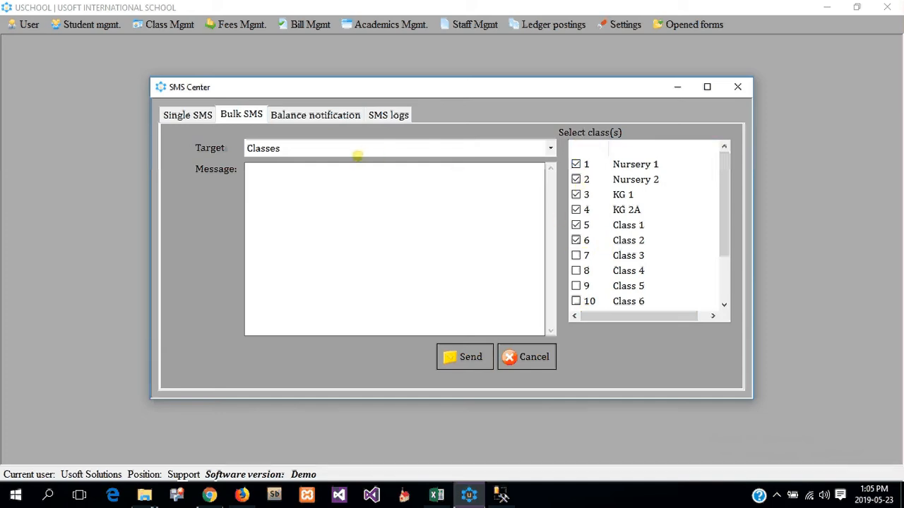
pyautogui.click(358, 150)
pyautogui.click(343, 188)
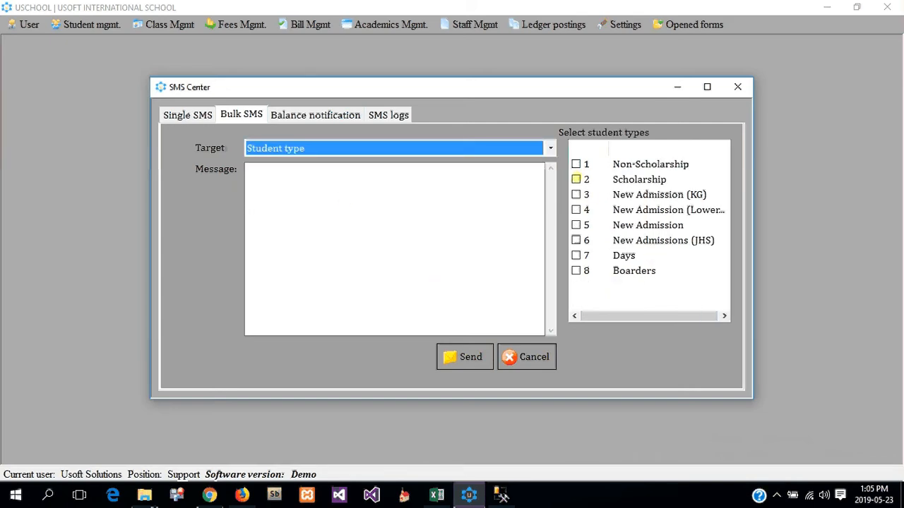
# Step: Tick the Scholarship and New Admission (KG) student types as the bulk SMS recipients
pyautogui.click(576, 179)
pyautogui.click(577, 194)
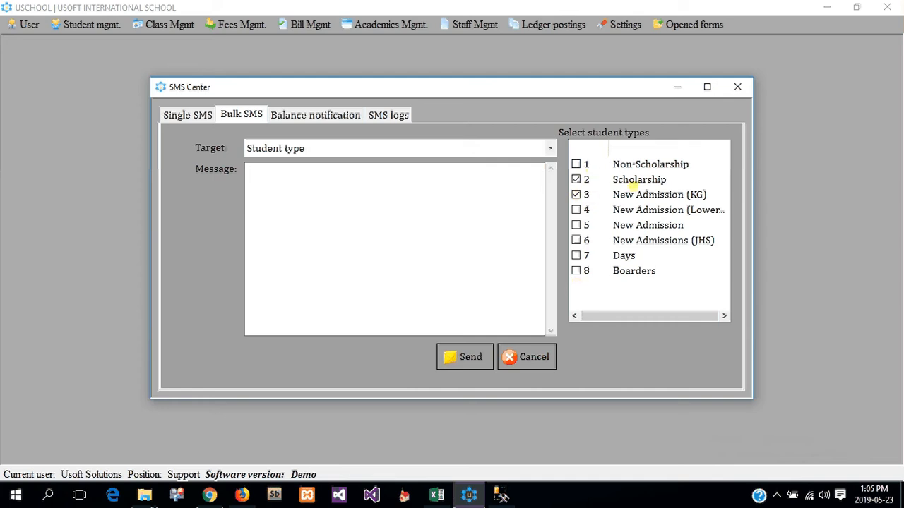
pyautogui.click(405, 180)
pyautogui.click(348, 149)
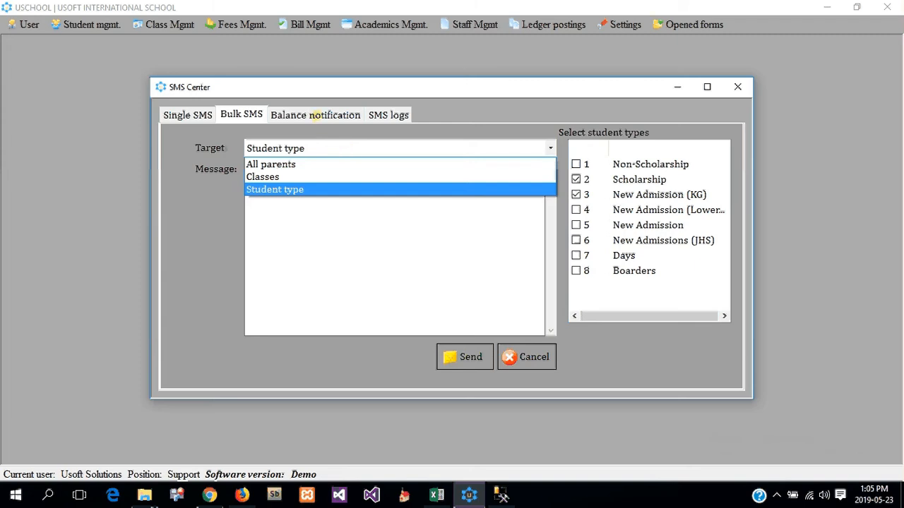
pyautogui.click(313, 115)
pyautogui.click(313, 115)
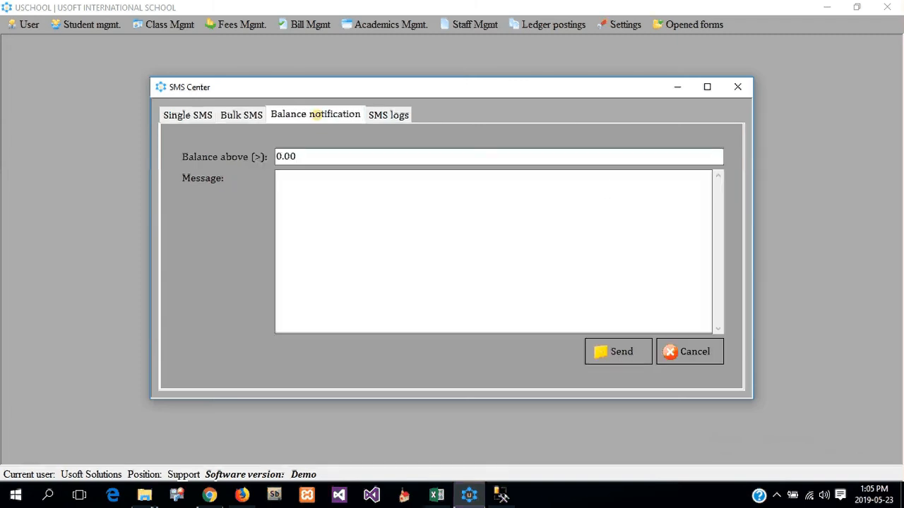
# Step: Replace the 0.00 in the Balance above field with 50
pyautogui.click(230, 115)
pyautogui.click(322, 117)
pyautogui.click(329, 204)
pyautogui.moveTo(299, 157); pyautogui.dragTo(276, 158)
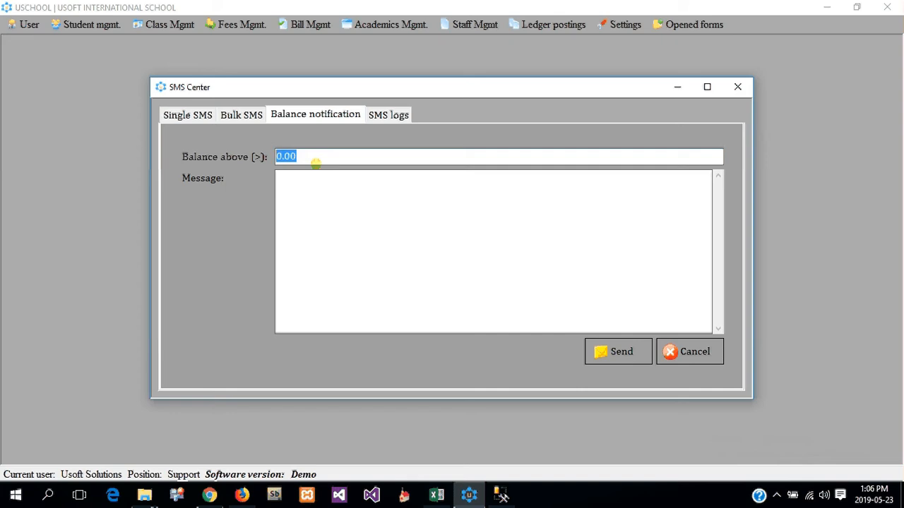
pyautogui.write('50')
pyautogui.click(356, 200)
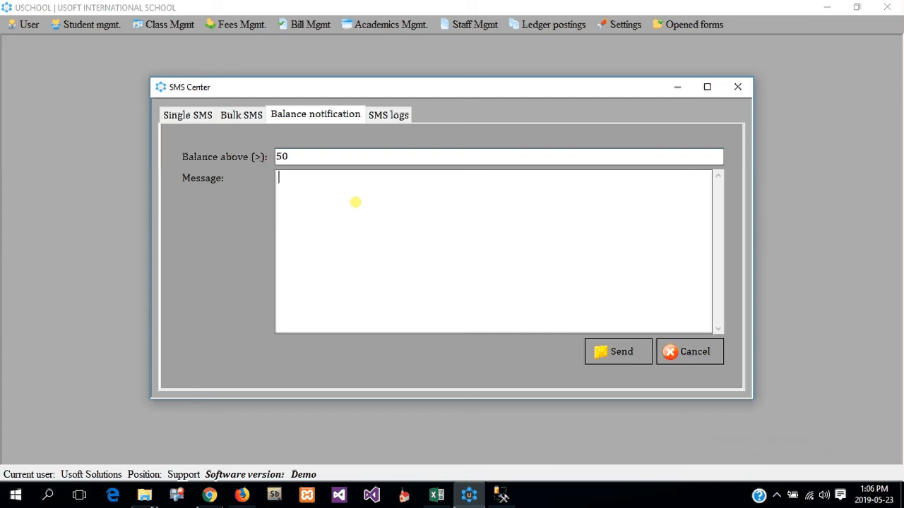
# Step: Write the parent's outstanding-fees reminder ending 'Please do well to pay by 1st June 2019'
pyautogui.write('Dear Mr')
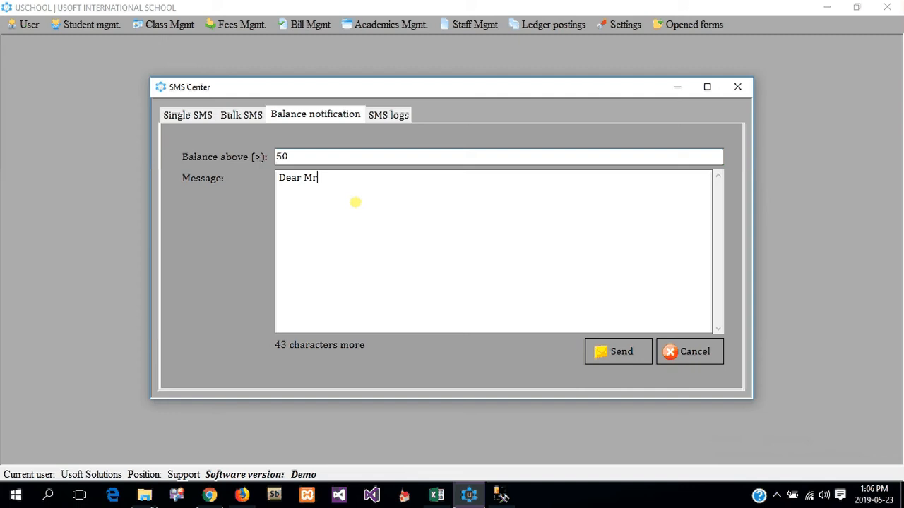
pyautogui.write('. Manu, the outst')
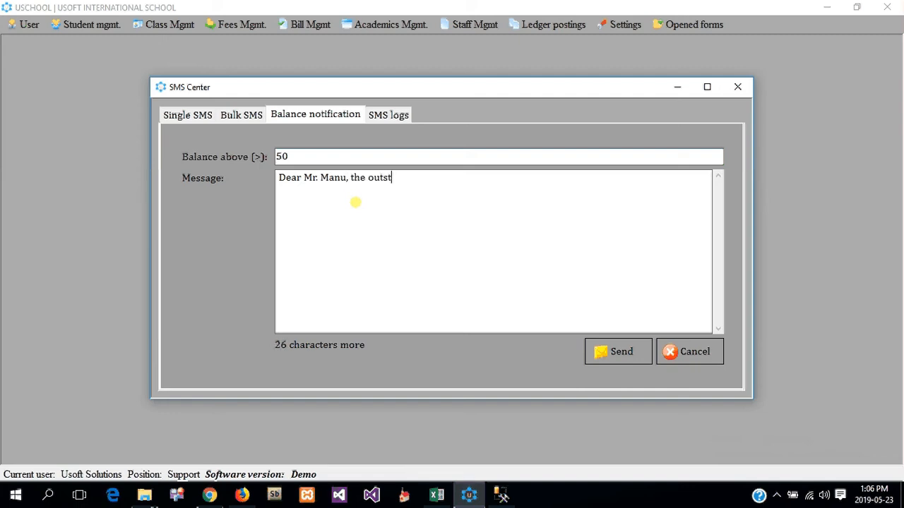
pyautogui.write('andi')
pyautogui.press('BackSpace')
pyautogui.press('BackSpace')
pyautogui.write('ding fees for ')
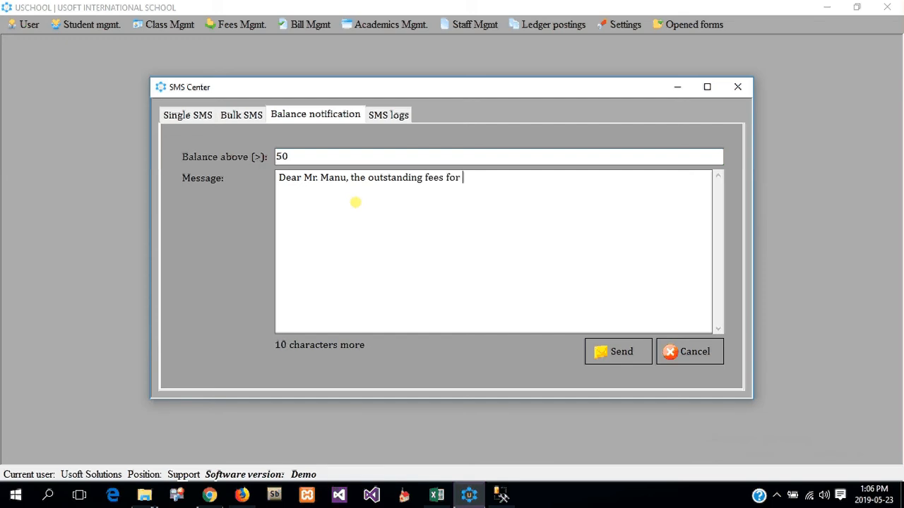
pyautogui.write('your ward')
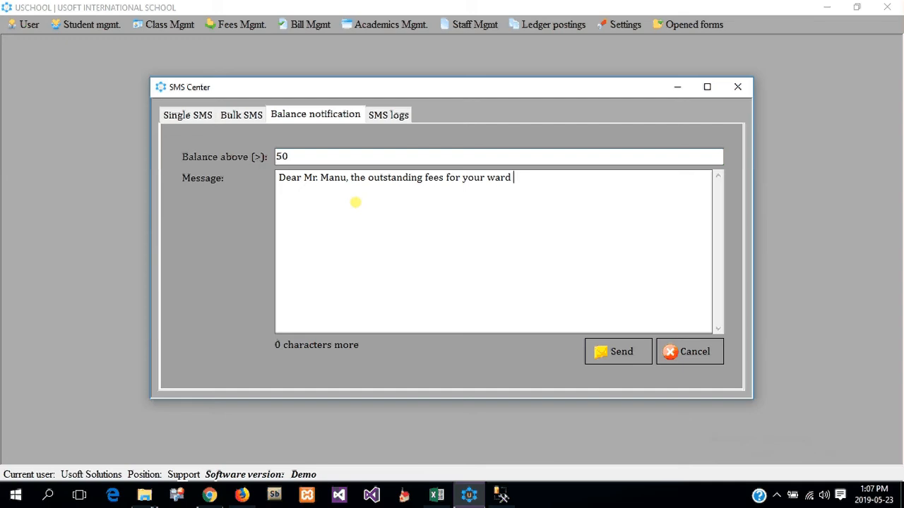
pyautogui.press('BackSpace')
pyautogui.press('BackSpace')
pyautogui.press('BackSpace')
pyautogui.press('BackSpace')
pyautogui.press('BackSpace')
pyautogui.press('BackSpace')
pyautogui.press('BackSpace')
pyautogui.press('BackSpace')
pyautogui.press('BackSpace')
pyautogui.press('BackSpace')
pyautogui.press('BackSpace')
pyautogui.press('BackSpace')
pyautogui.press('BackSpace')
pyautogui.press('BackSpace')
pyautogui.press('BackSpace')
pyautogui.press('BackSpace')
pyautogui.press('BackSpace')
pyautogui.press('BackSpace')
pyautogui.press('BackSpace')
pyautogui.press('BackSpace')
pyautogui.press('BackSpace')
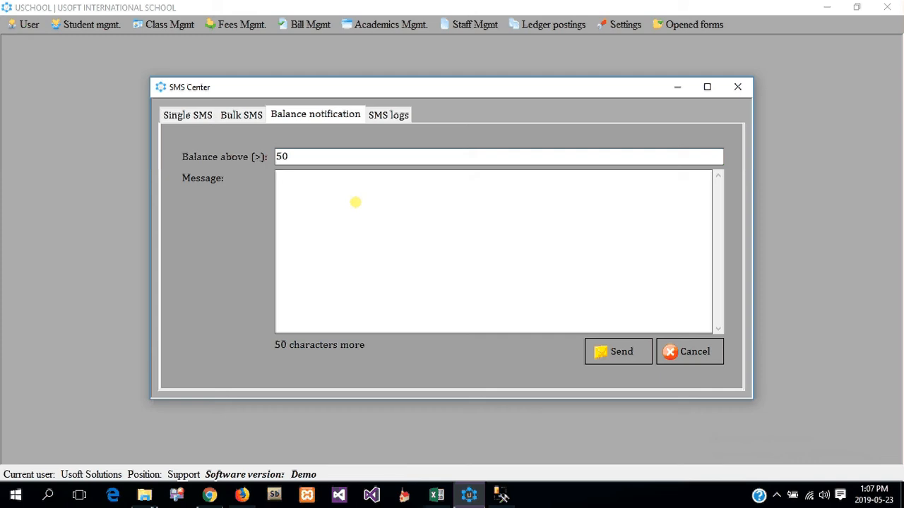
pyautogui.write('Please do well to b')
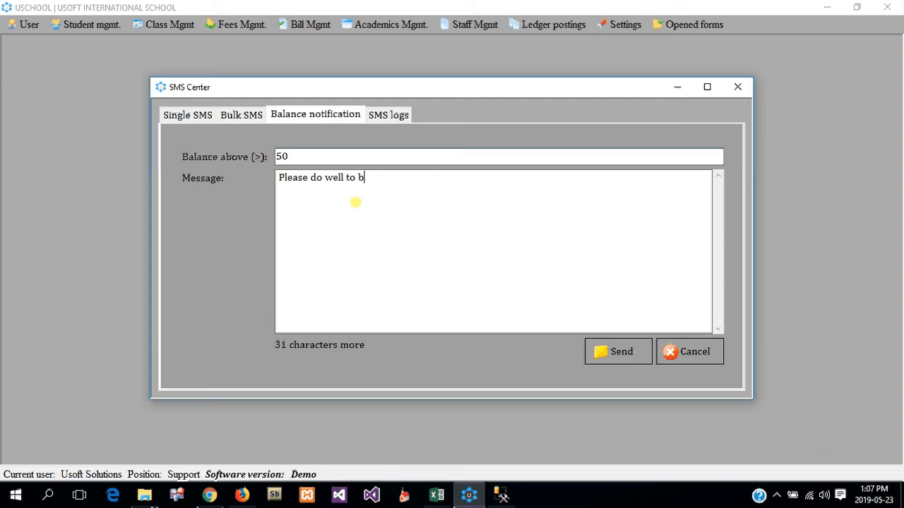
pyautogui.press('BackSpace')
pyautogui.write('pay by 1st Ju')
pyautogui.write('ne 2019')
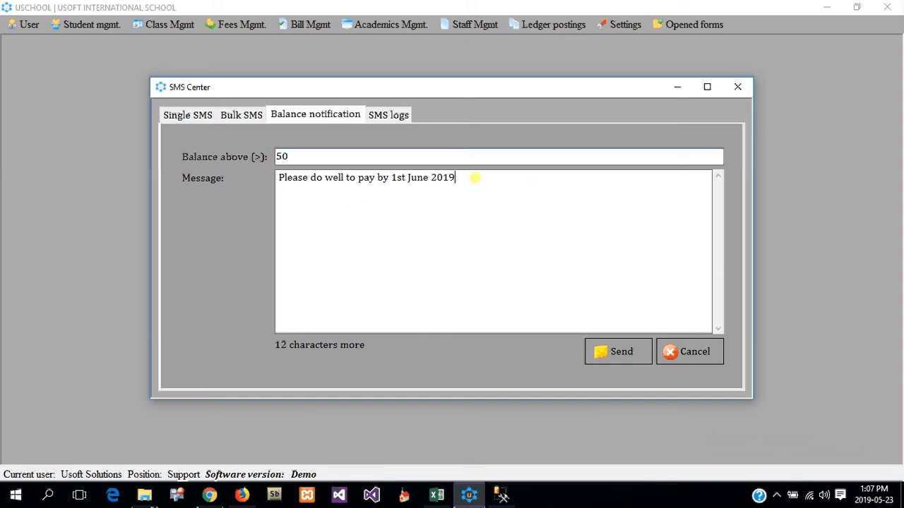
# Step: Highlight the whole reminder message to review it, then clear the selection
pyautogui.moveTo(471, 178); pyautogui.dragTo(267, 191)
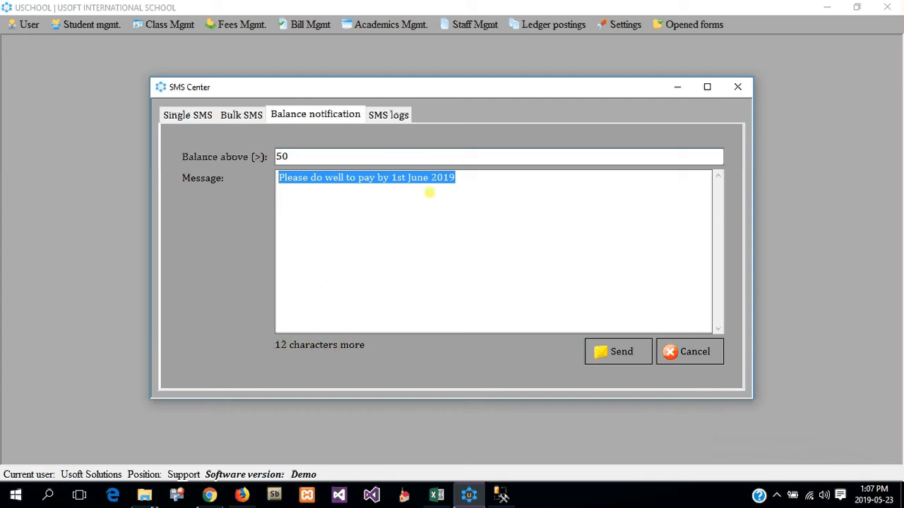
pyautogui.click(474, 180)
pyautogui.moveTo(473, 177); pyautogui.dragTo(260, 178)
pyautogui.click(601, 273)
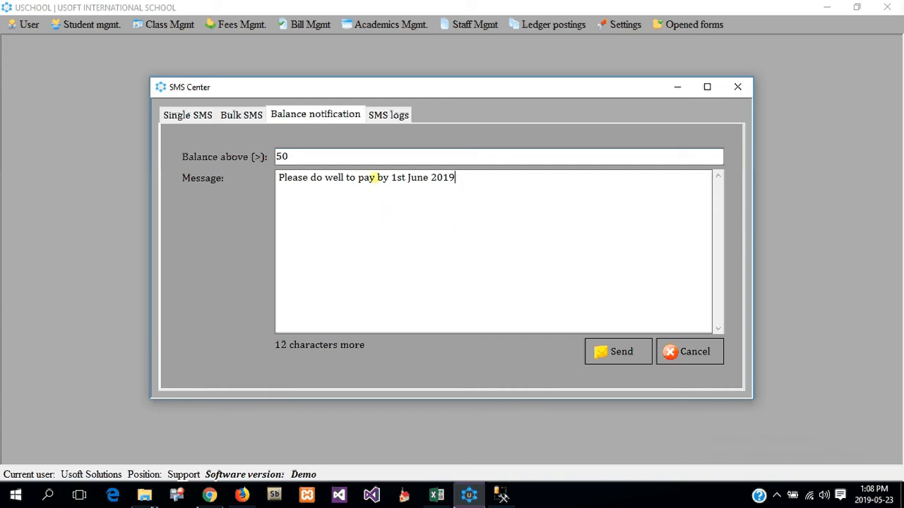
pyautogui.click(388, 115)
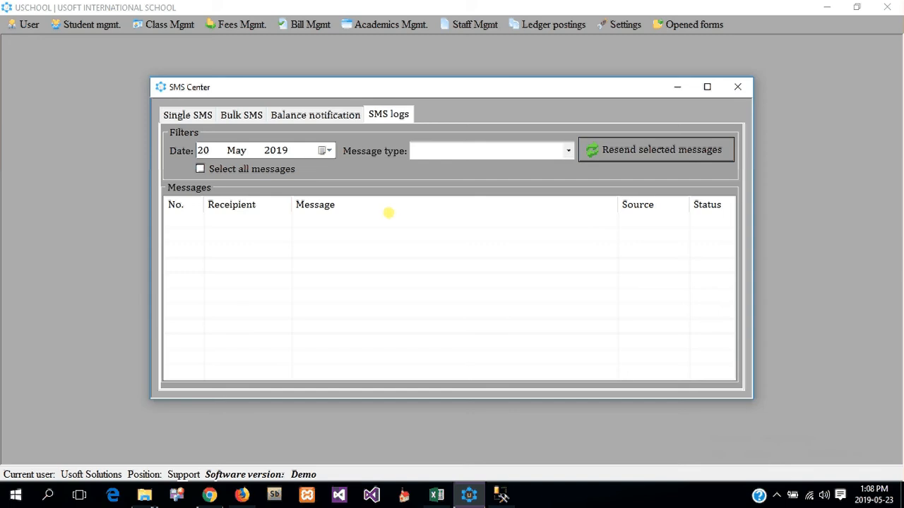
# Step: Set the log Date to 22 May 2019 and Message type to Fees payment, then browse the results
pyautogui.click(325, 151)
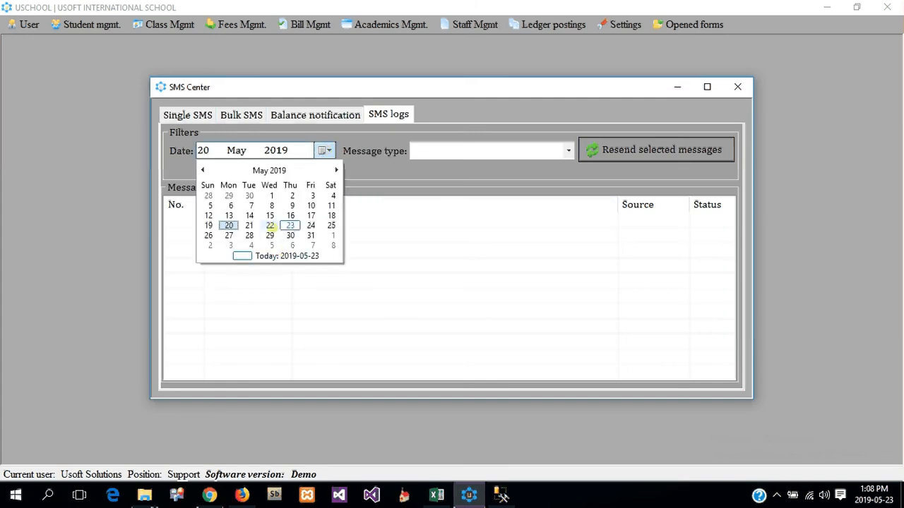
pyautogui.click(269, 225)
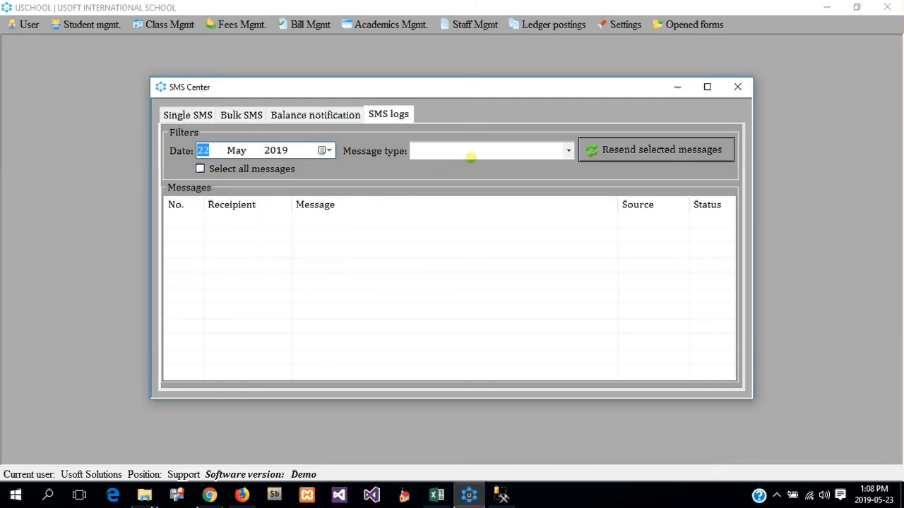
pyautogui.click(501, 149)
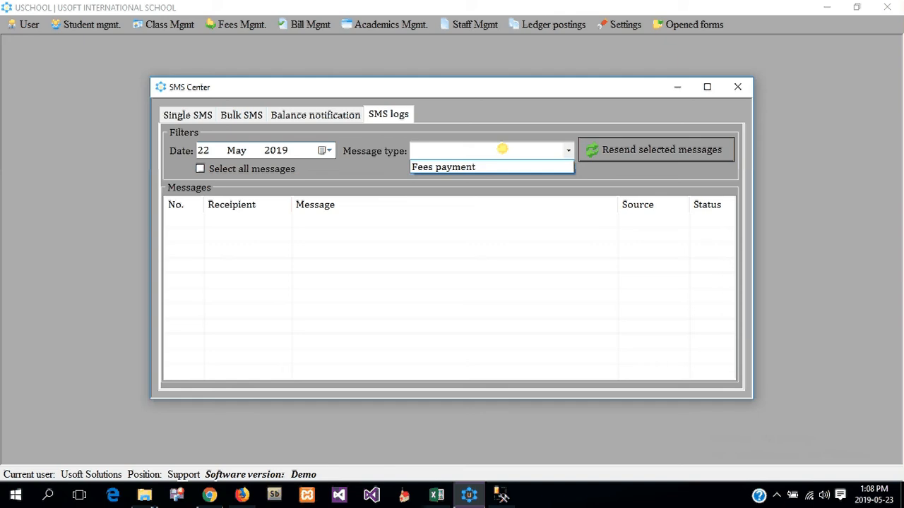
pyautogui.click(466, 166)
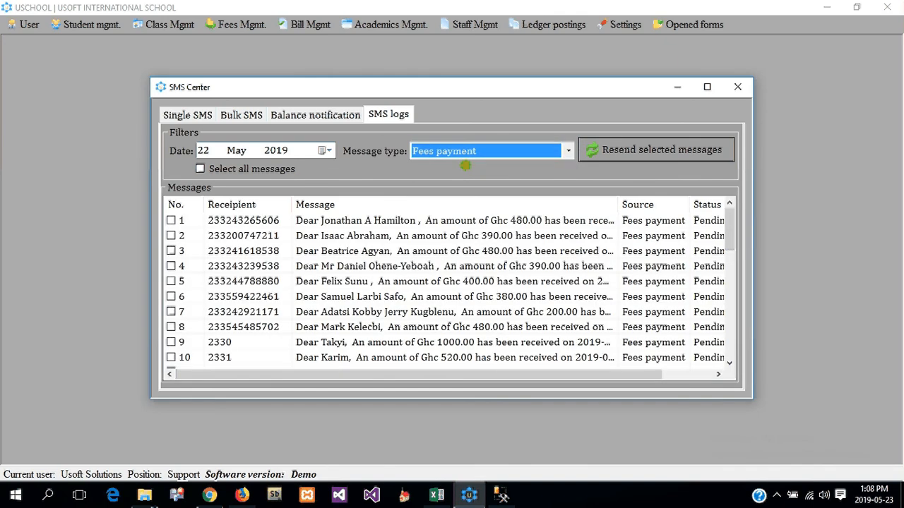
pyautogui.scroll(-6, 331, 238)
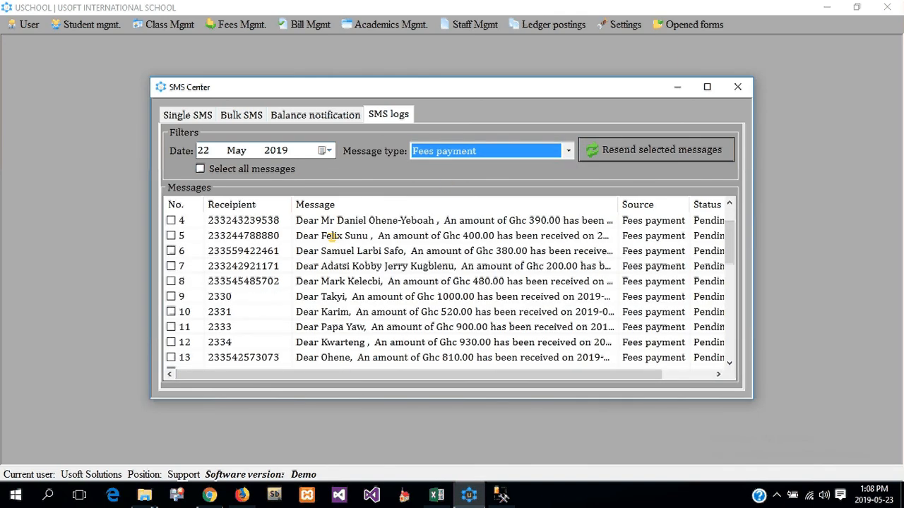
pyautogui.scroll(-3, 335, 242)
pyautogui.scroll(8, 336, 242)
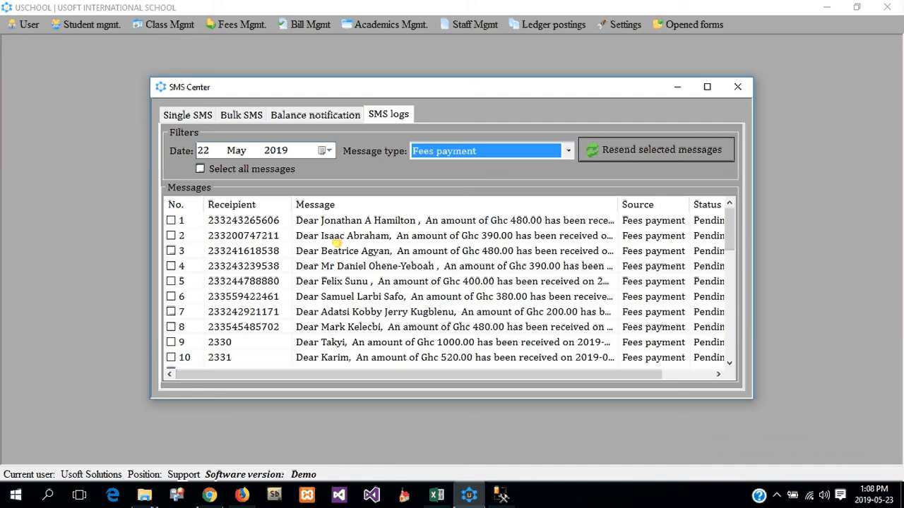
pyautogui.scroll(-8, 339, 246)
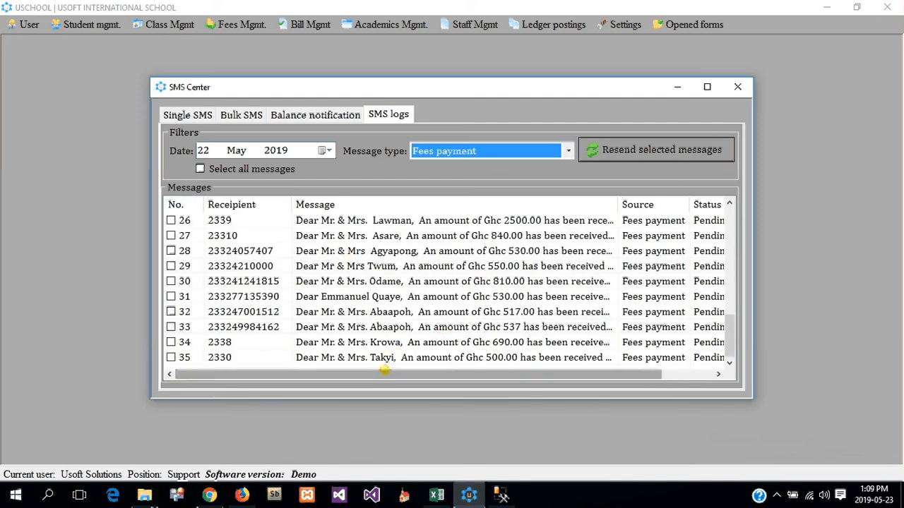
pyautogui.scroll(8, 408, 288)
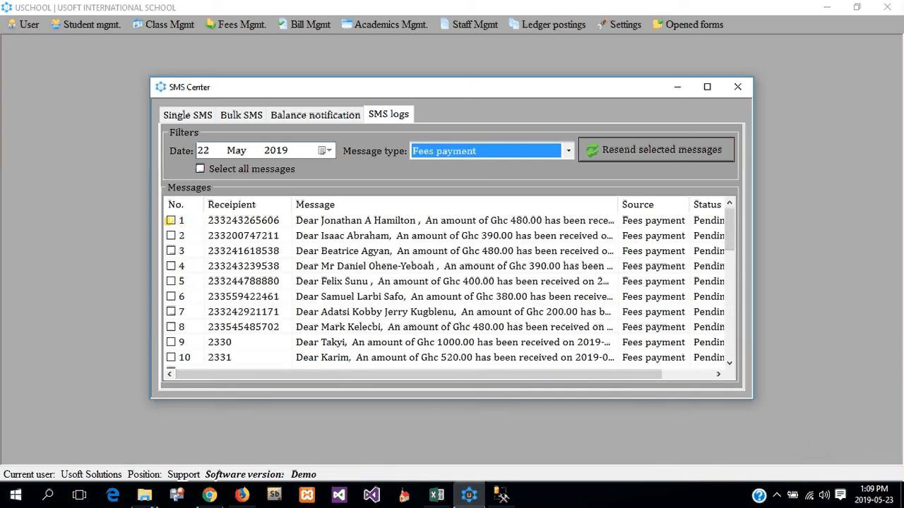
# Step: Tick messages 1 to 5 in the log for resending
pyautogui.click(171, 220)
pyautogui.click(171, 236)
pyautogui.click(171, 251)
pyautogui.click(171, 266)
pyautogui.click(171, 282)
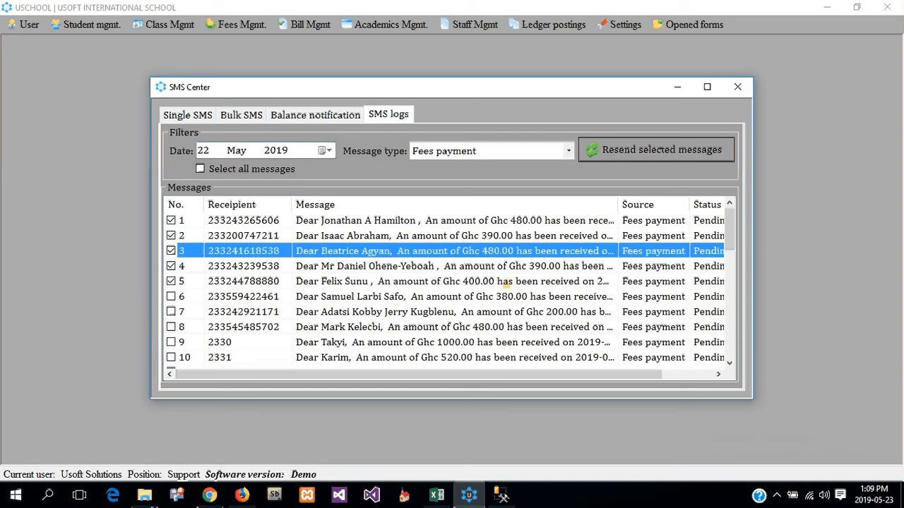
# Step: Tick Select all messages so all 35 Fees payment rows are marked
pyautogui.click(201, 169)
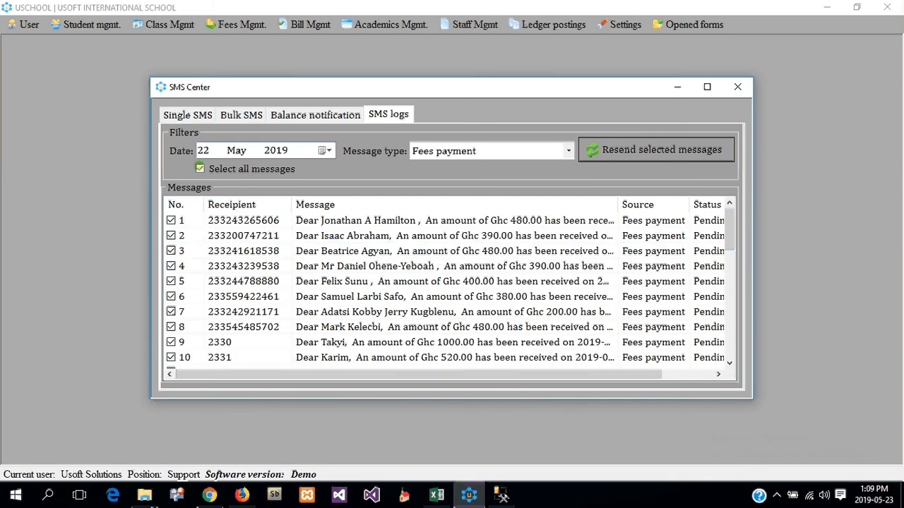
pyautogui.scroll(-6, 395, 272)
pyautogui.scroll(-3, 397, 275)
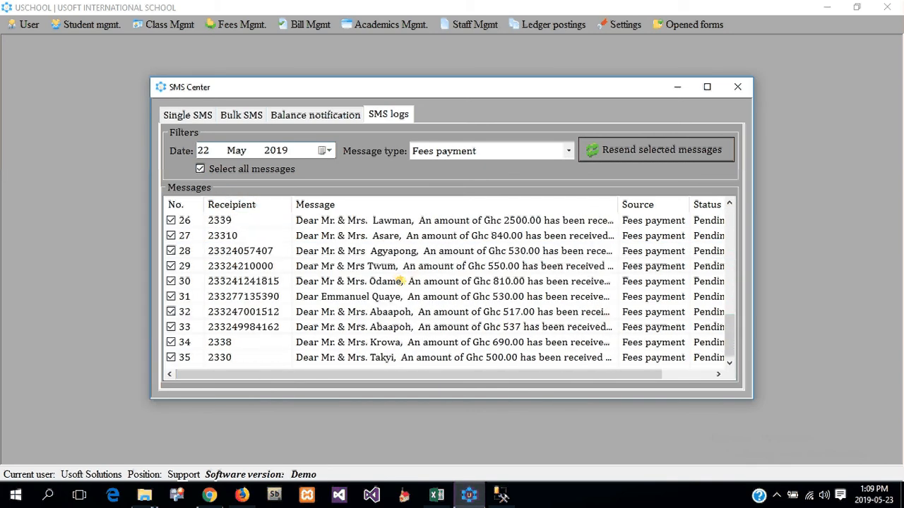
pyautogui.scroll(6, 396, 275)
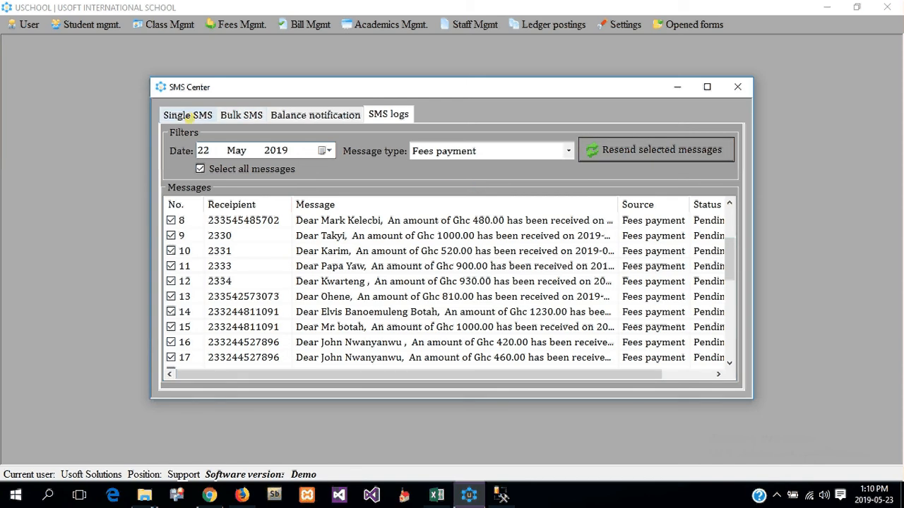
pyautogui.click(189, 115)
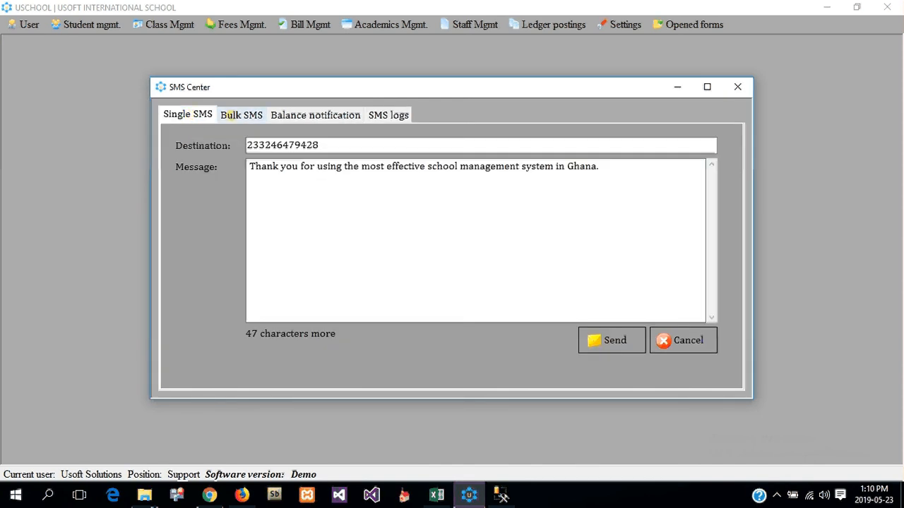
pyautogui.click(233, 115)
pyautogui.click(296, 149)
pyautogui.click(293, 163)
pyautogui.click(293, 150)
pyautogui.click(285, 176)
pyautogui.click(296, 149)
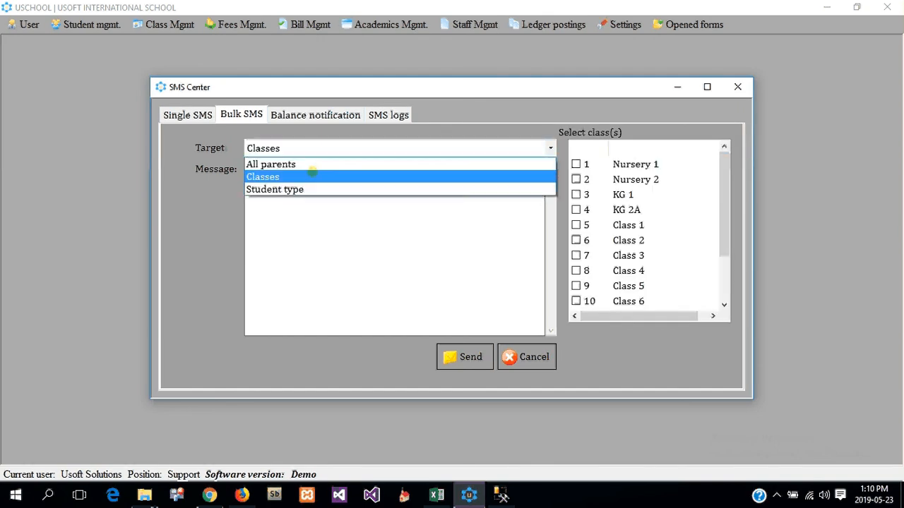
pyautogui.click(304, 188)
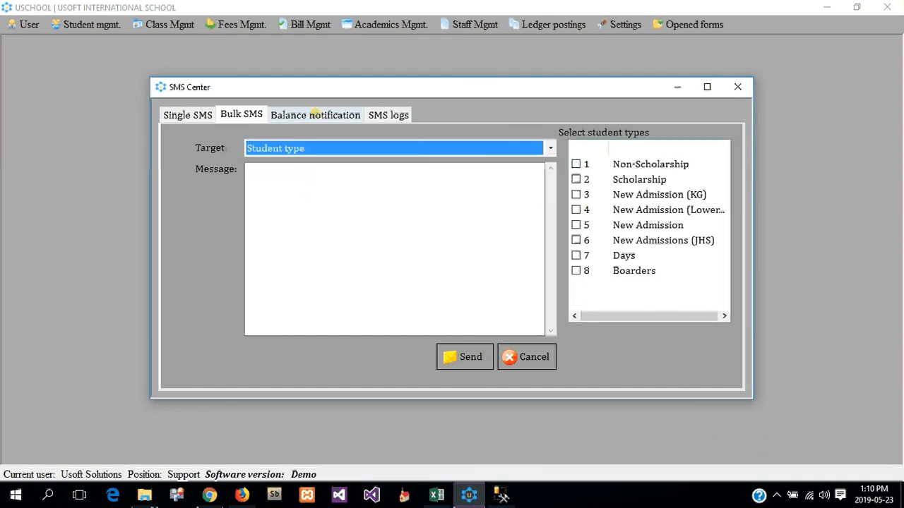
pyautogui.click(316, 114)
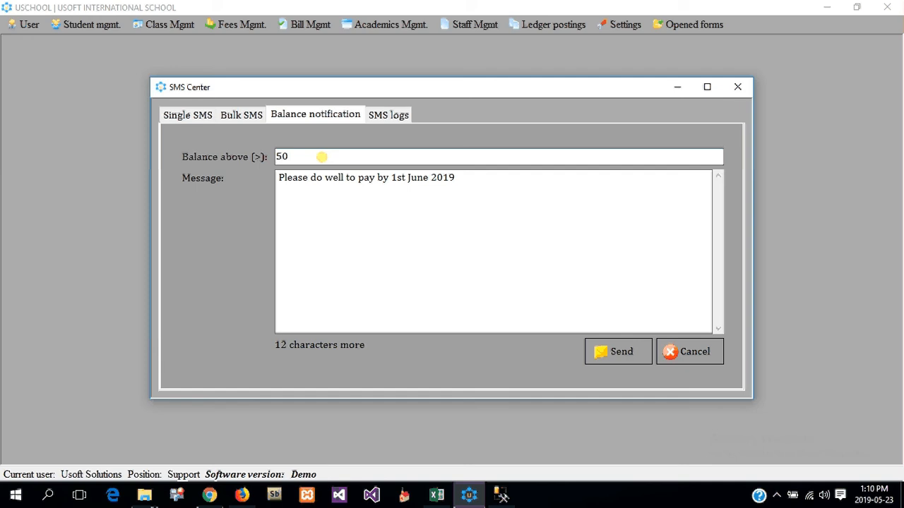
pyautogui.moveTo(476, 177)
pyautogui.mouseDown()
pyautogui.moveTo(259, 178)
pyautogui.moveTo(262, 185)
pyautogui.mouseUp()
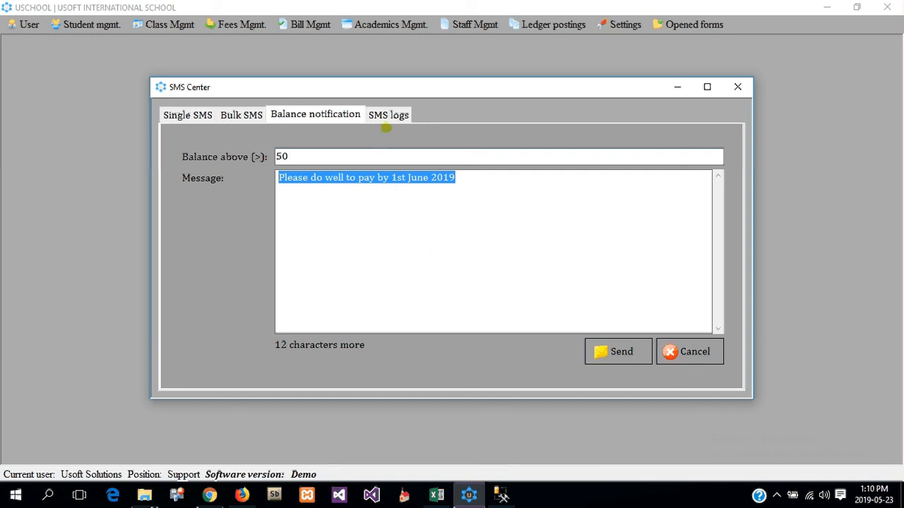
pyautogui.click(388, 120)
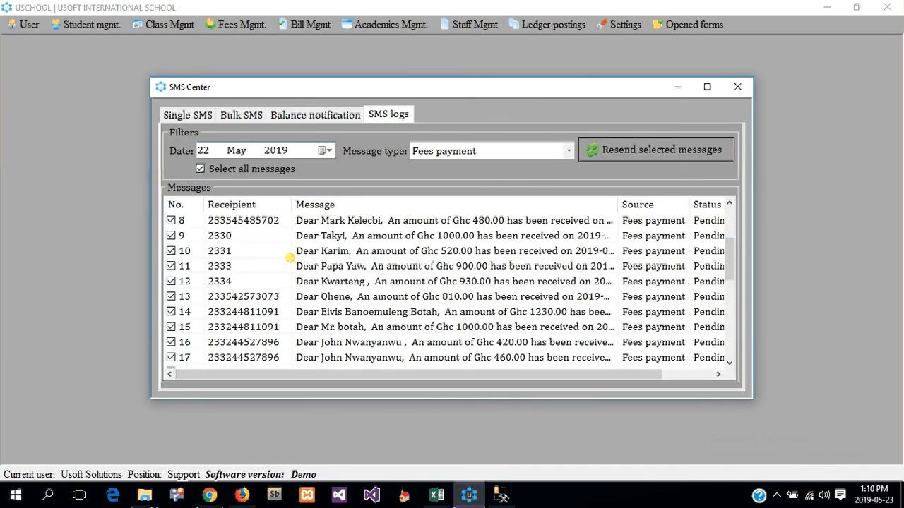